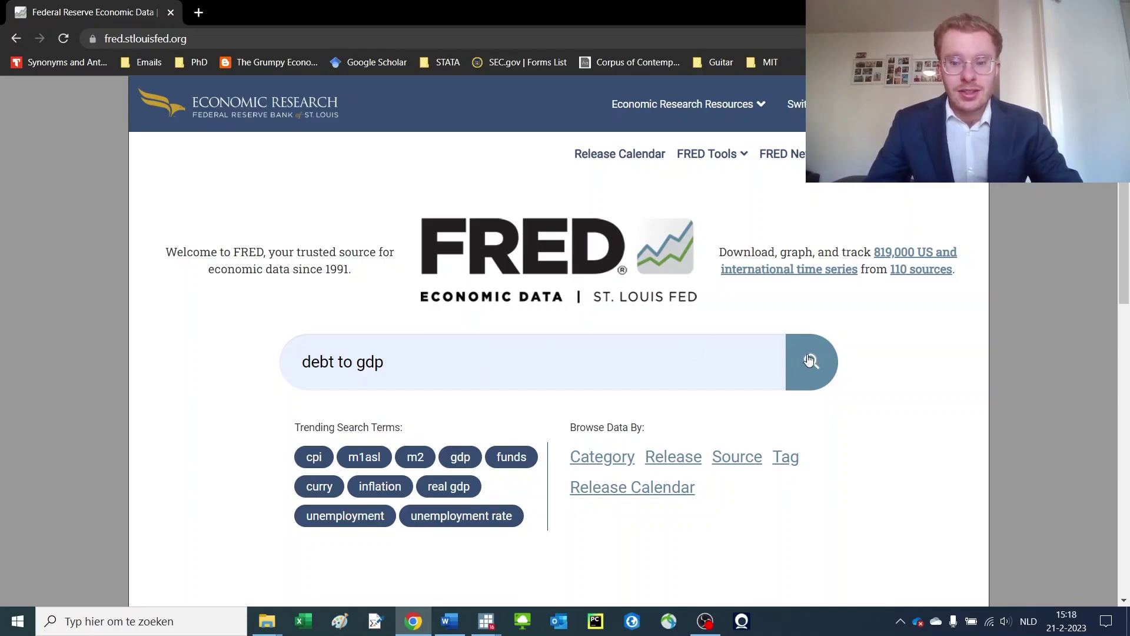
- Search FRED for debt to GDP, download the Household Debt to GDP series as Excel data, and open HDTGPDUSQ163N.xls
left_click(809, 360)
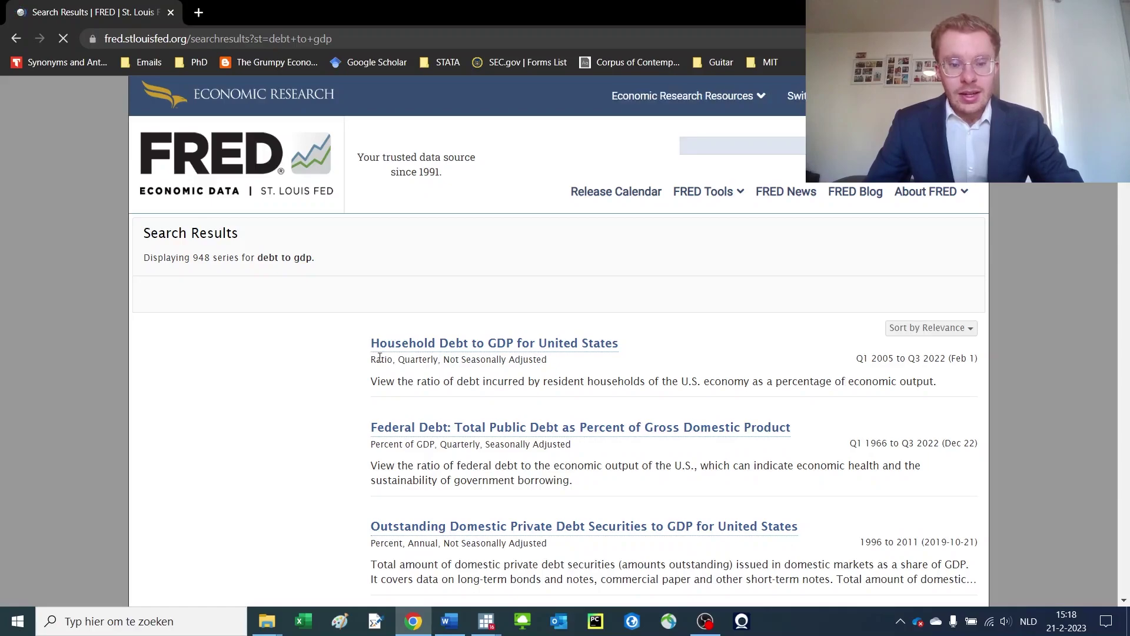
left_click(519, 347)
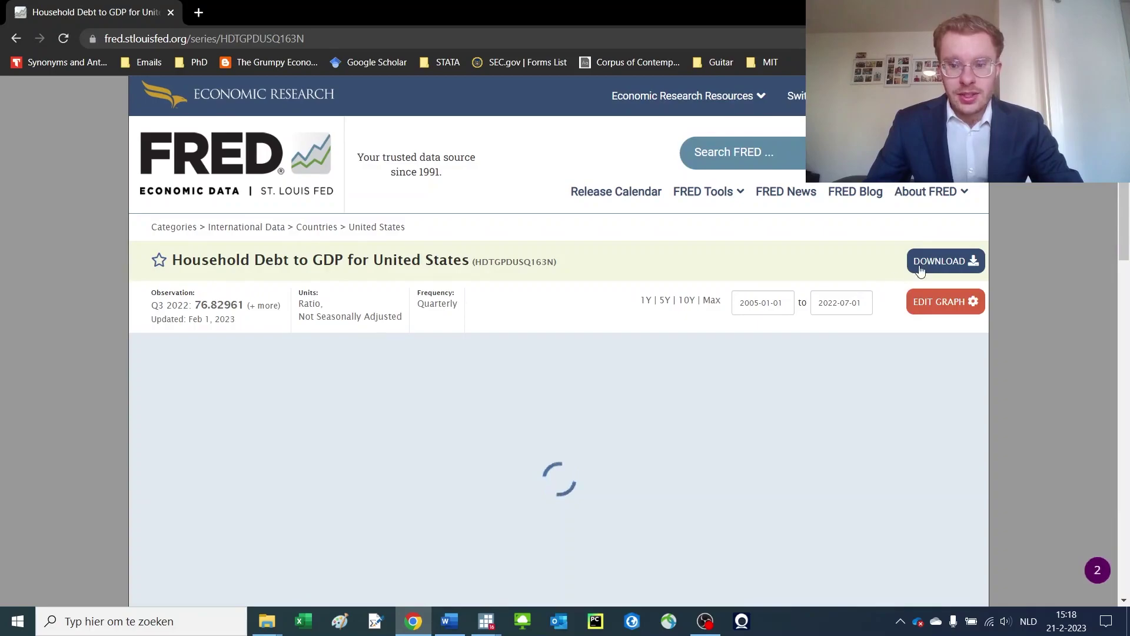
left_click(928, 265)
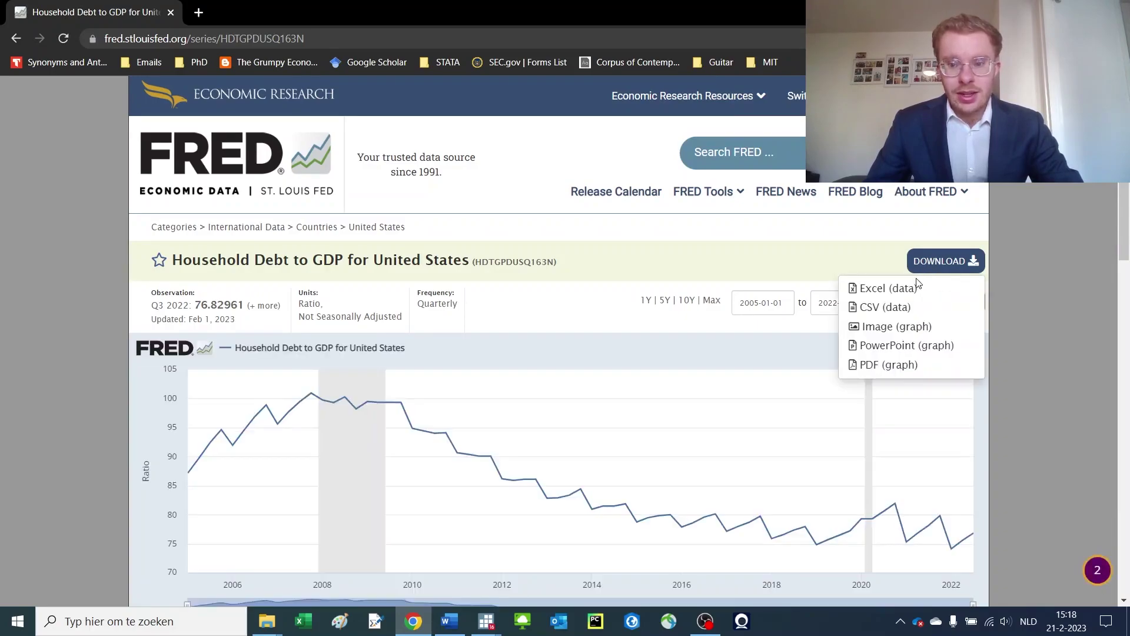
left_click(874, 289)
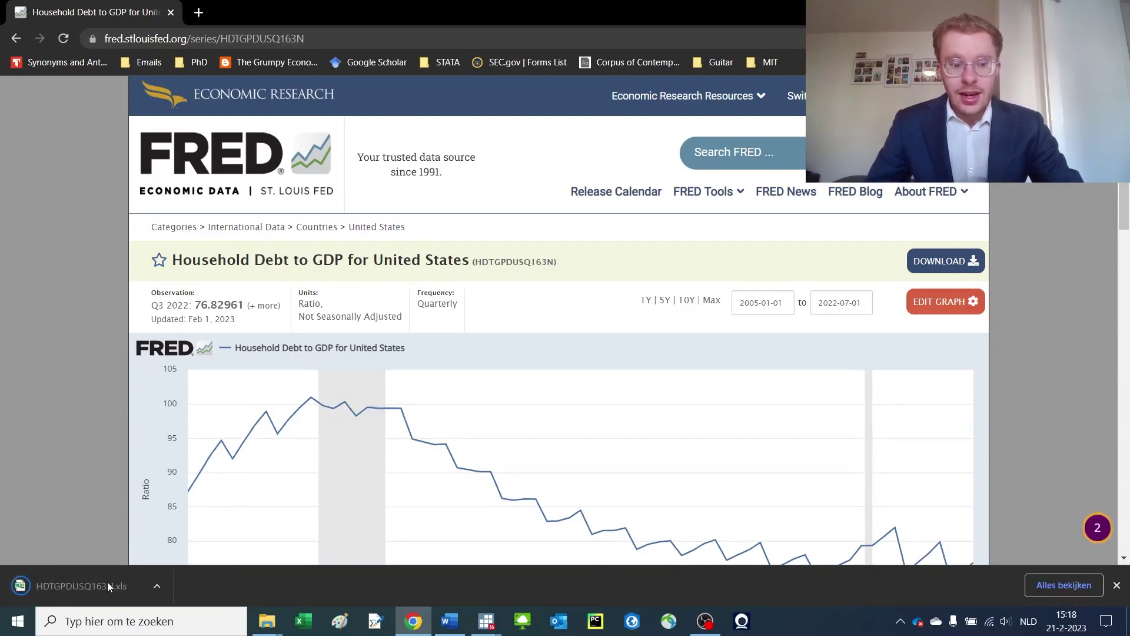
left_click(111, 580)
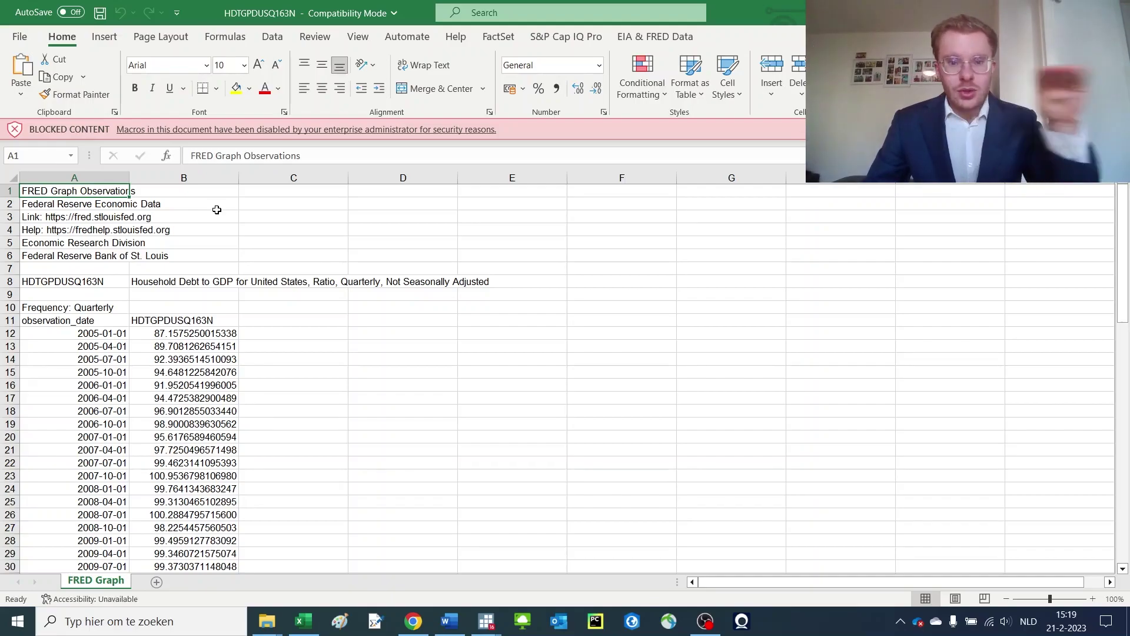
- Select row 1 of the HDTGPDUSQ163N sheet, the first of its FRED metadata rows
left_click(5, 191)
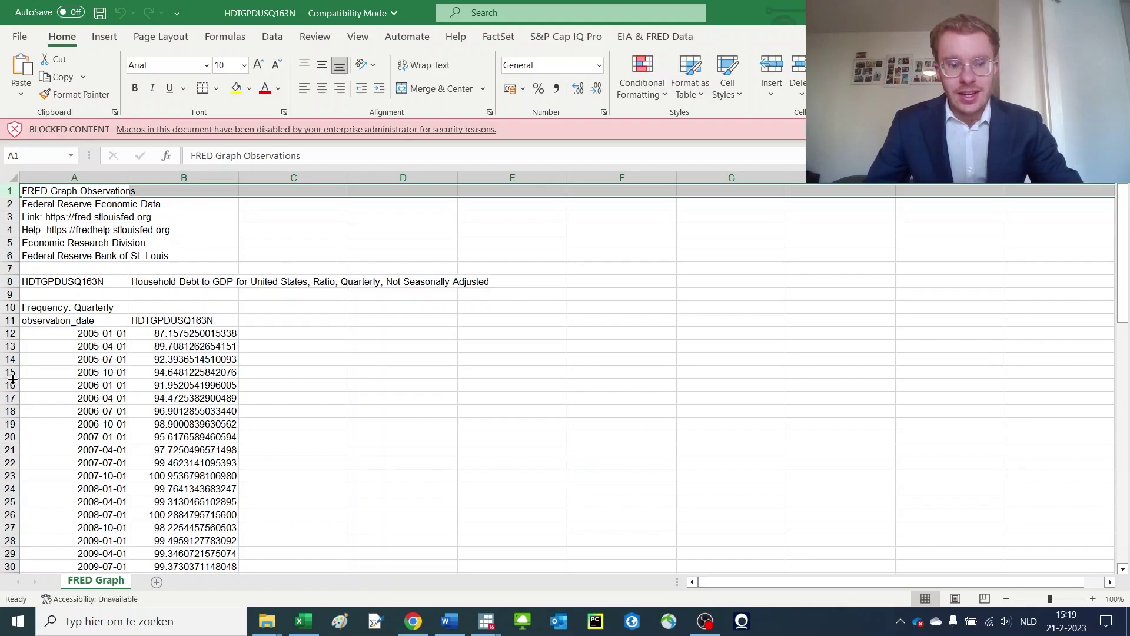
- Edit the FRED Graph Observations title in A1, then restore its original spacing
left_click(59, 189)
left_click_drag(323, 154, 199, 156)
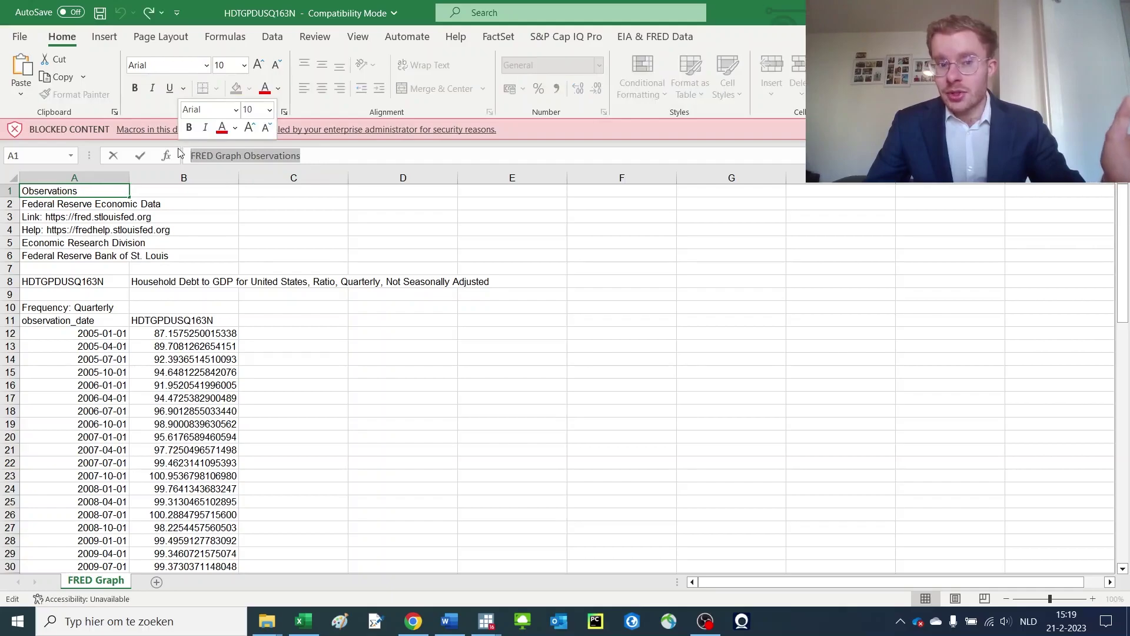
left_click(209, 155)
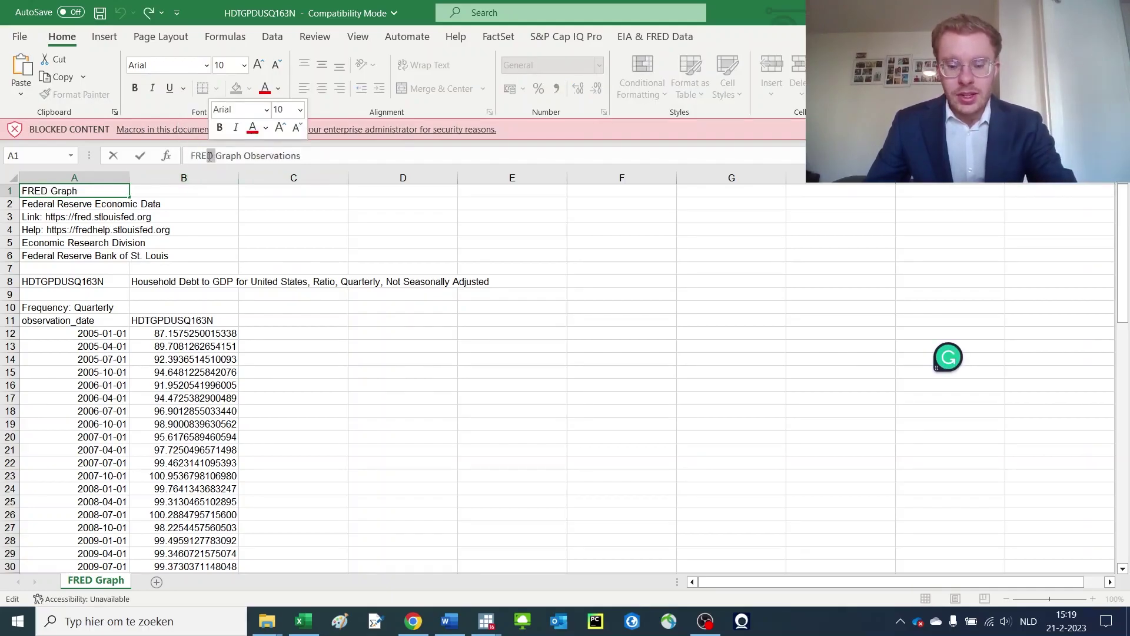
key("Delete")
type("_")
key("BackSpace")
- Enter v2 in cell B1 and return to B1
left_click(190, 193)
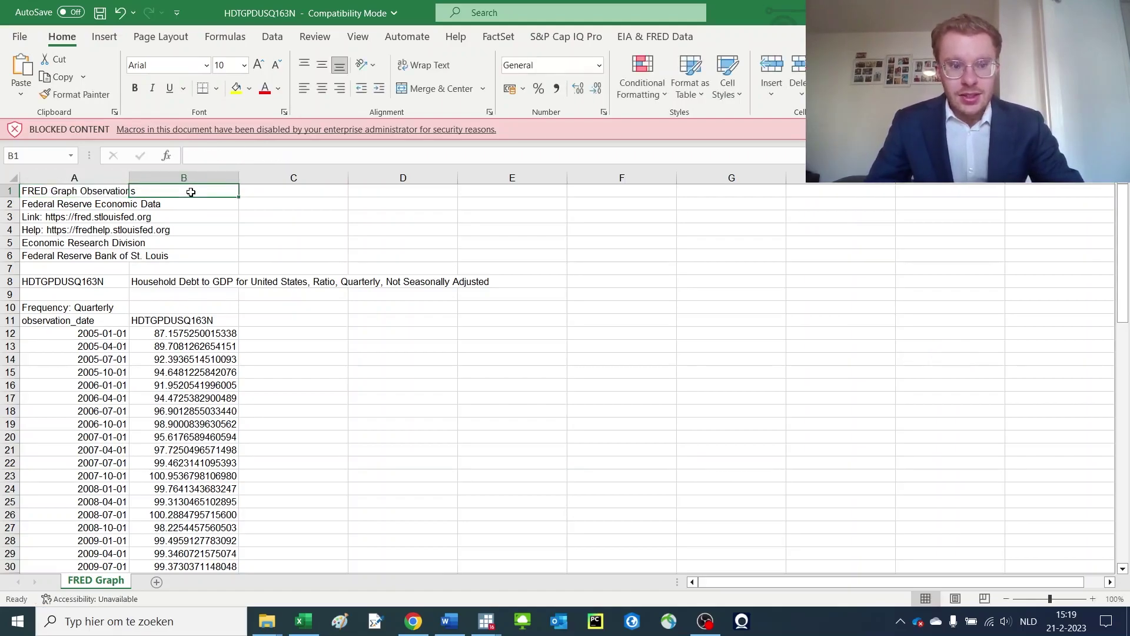
type("v2")
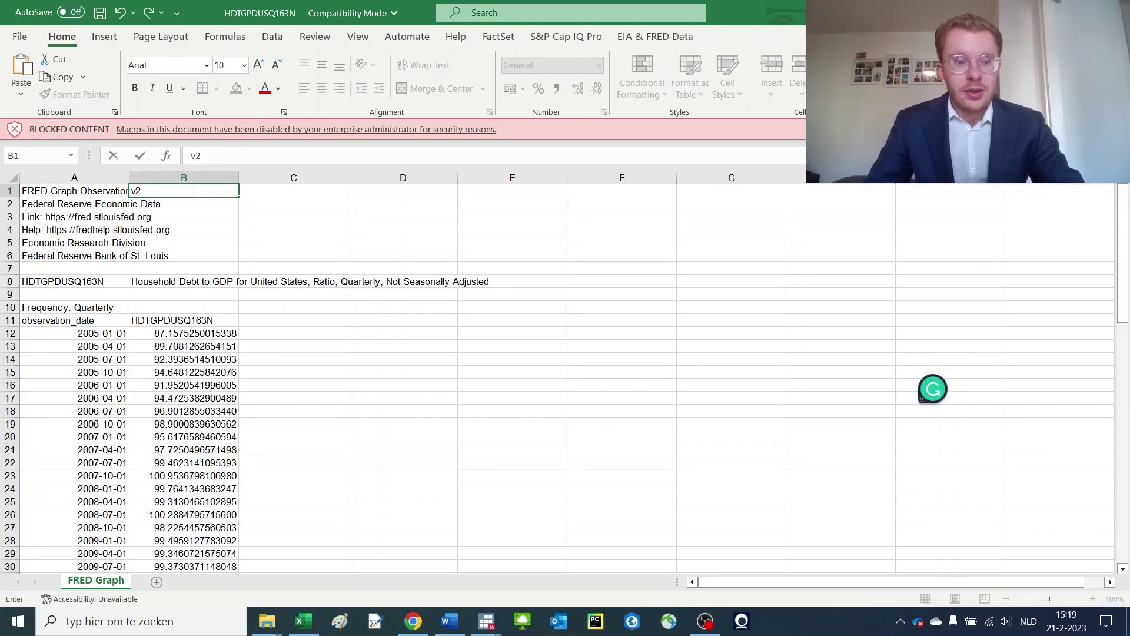
left_click(168, 254)
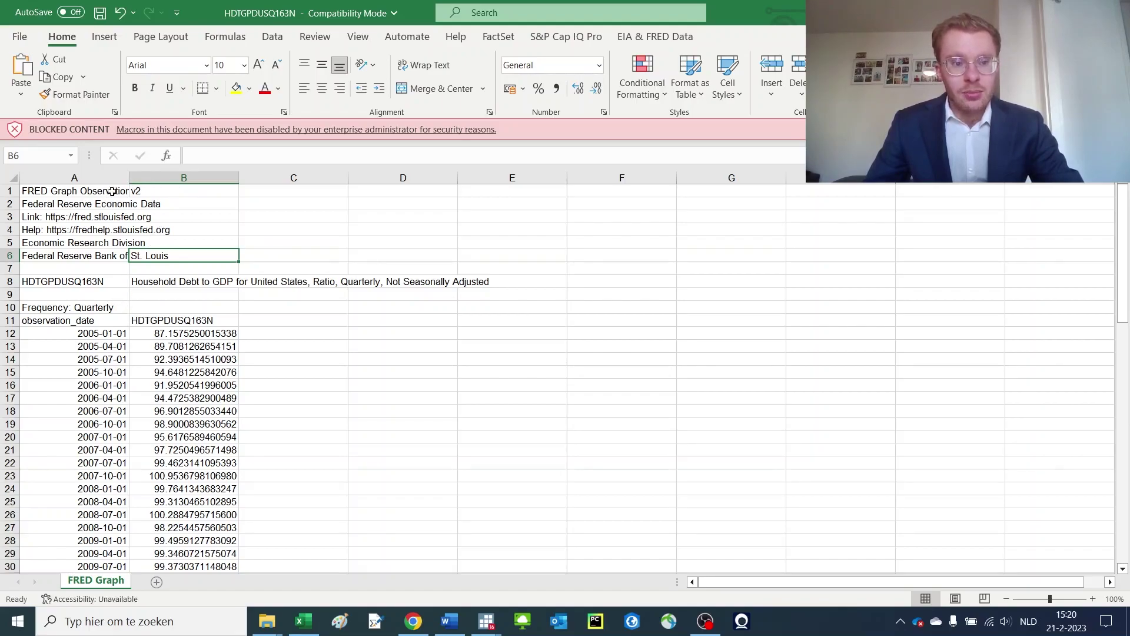
left_click(145, 191)
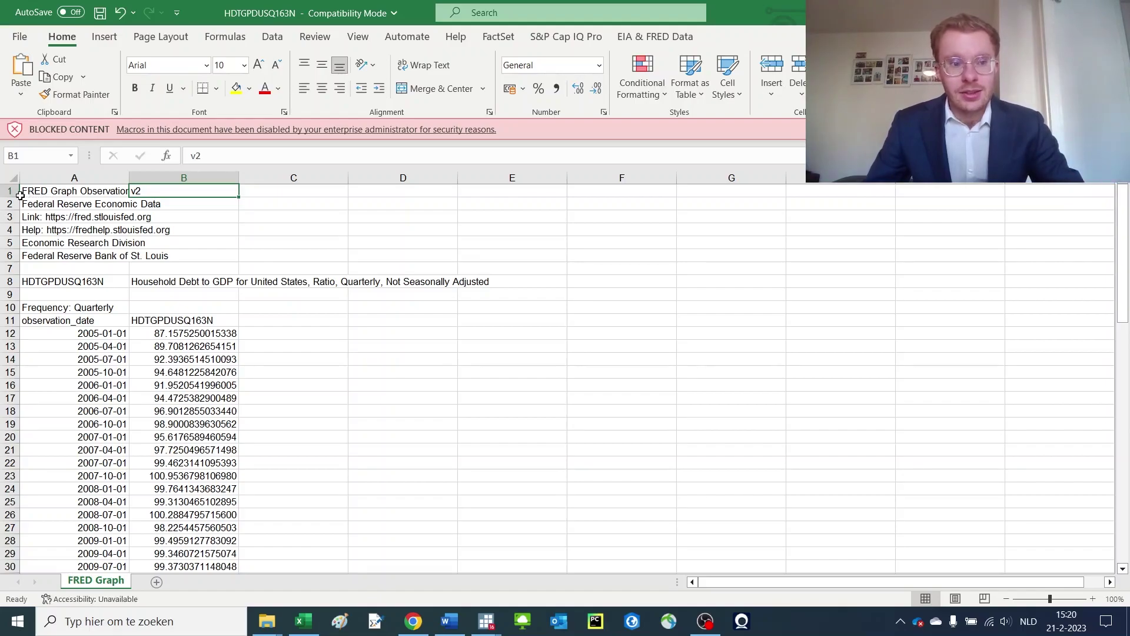
- Delete the ten FRED metadata rows above the data
left_click_drag(9, 191, 6, 310)
right_click(5, 310)
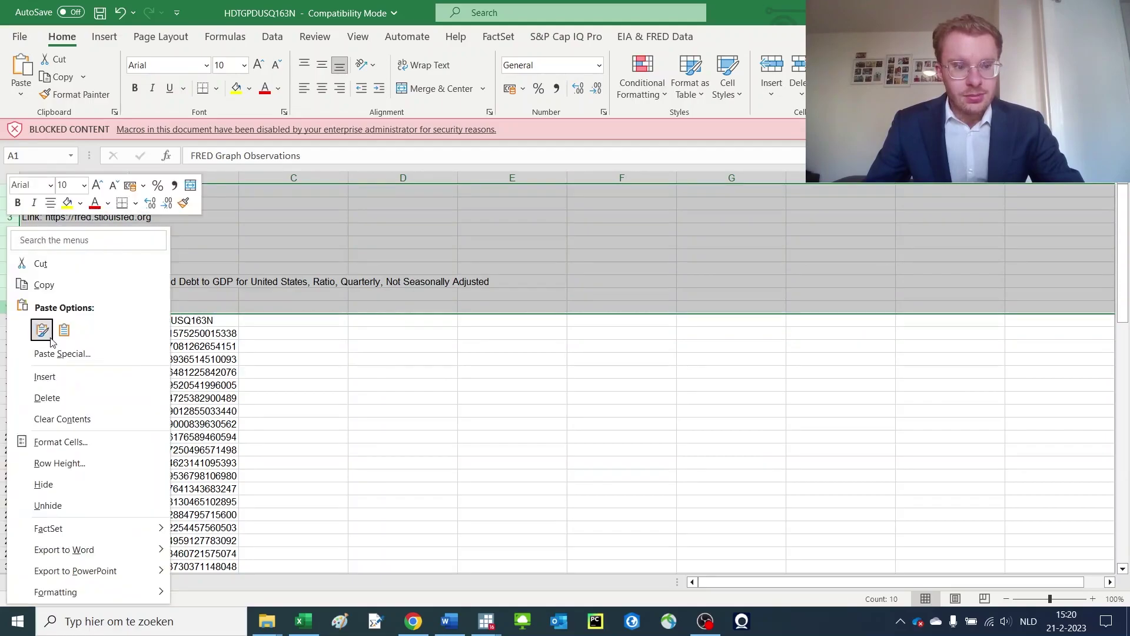
left_click(47, 398)
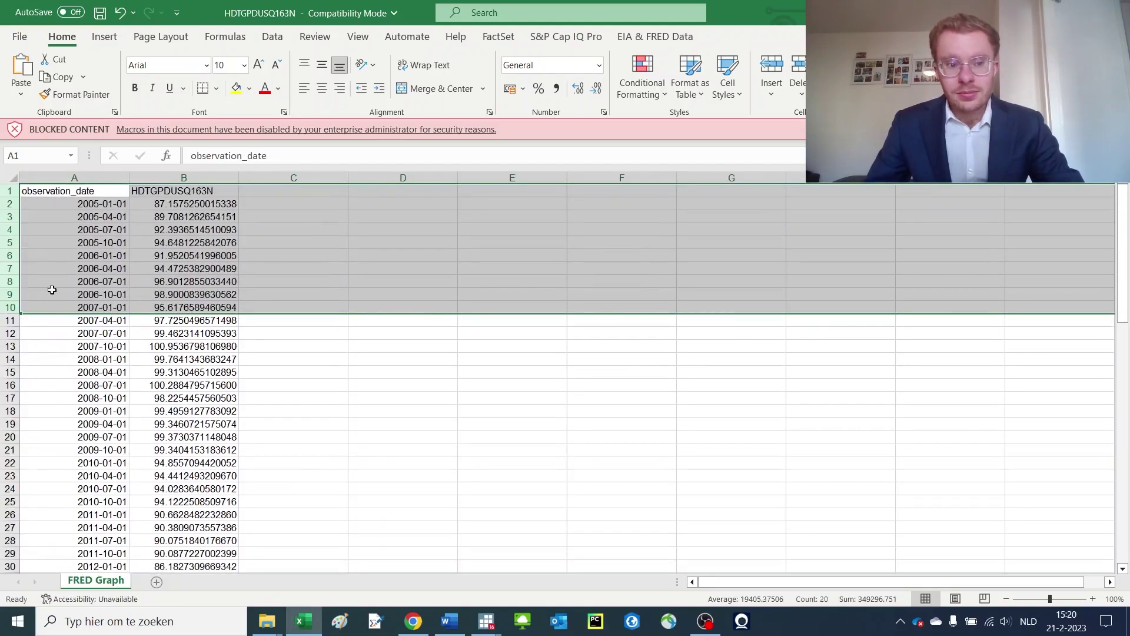
- Rename header A1 from observation_date to date and B1 from HDTGPDUSQ163N to debt_gdp_hh
left_click(106, 187)
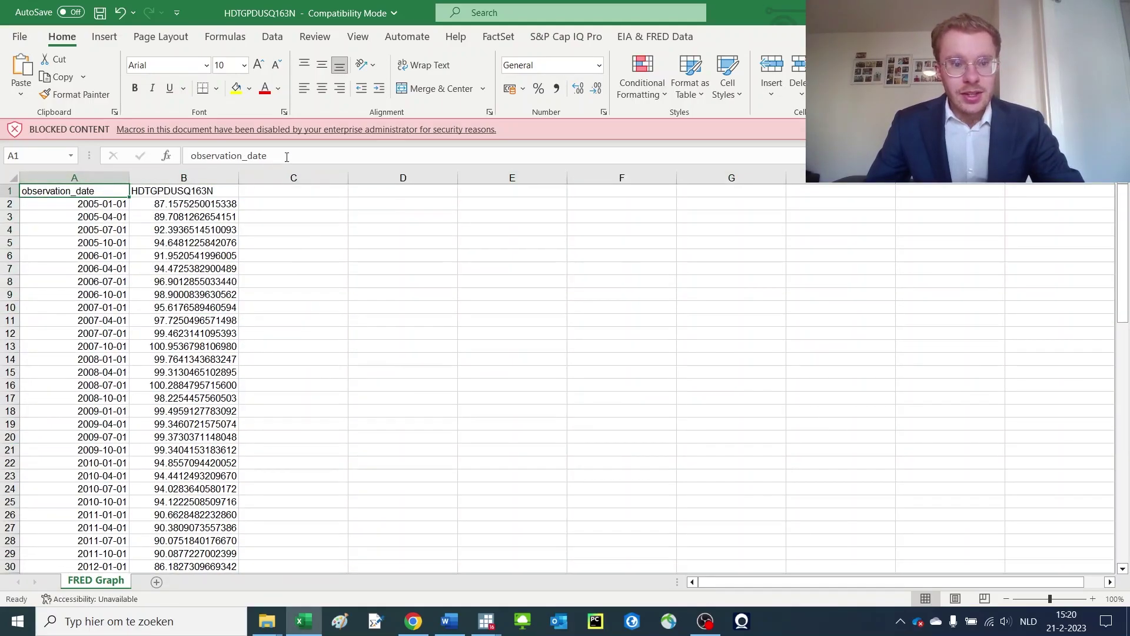
left_click_drag(287, 156, 190, 156)
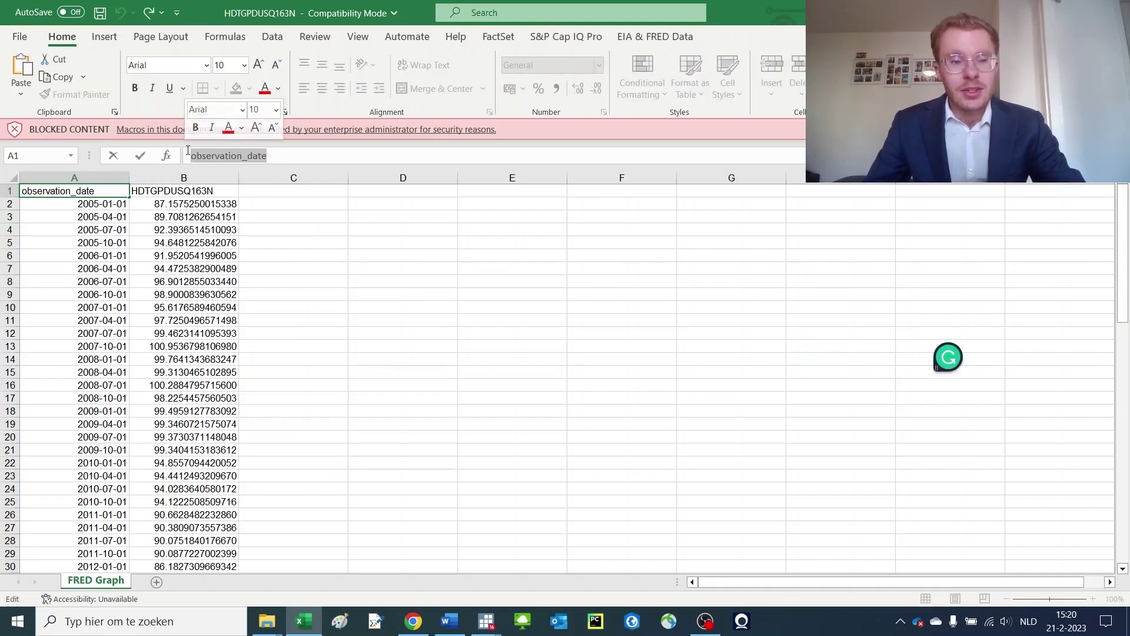
type("date")
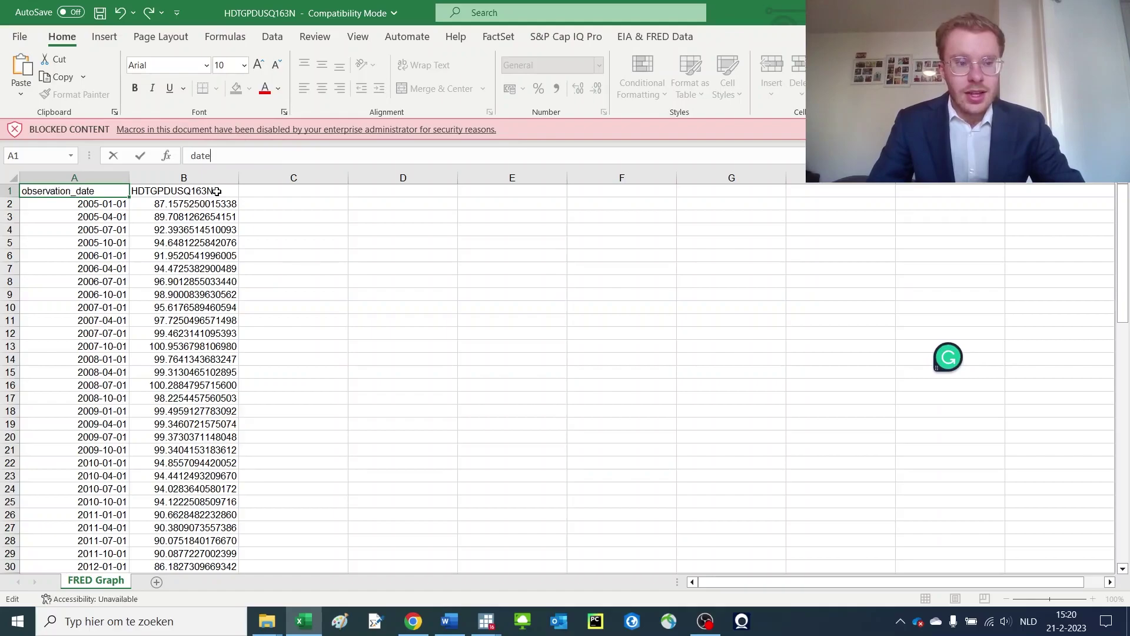
key("Return")
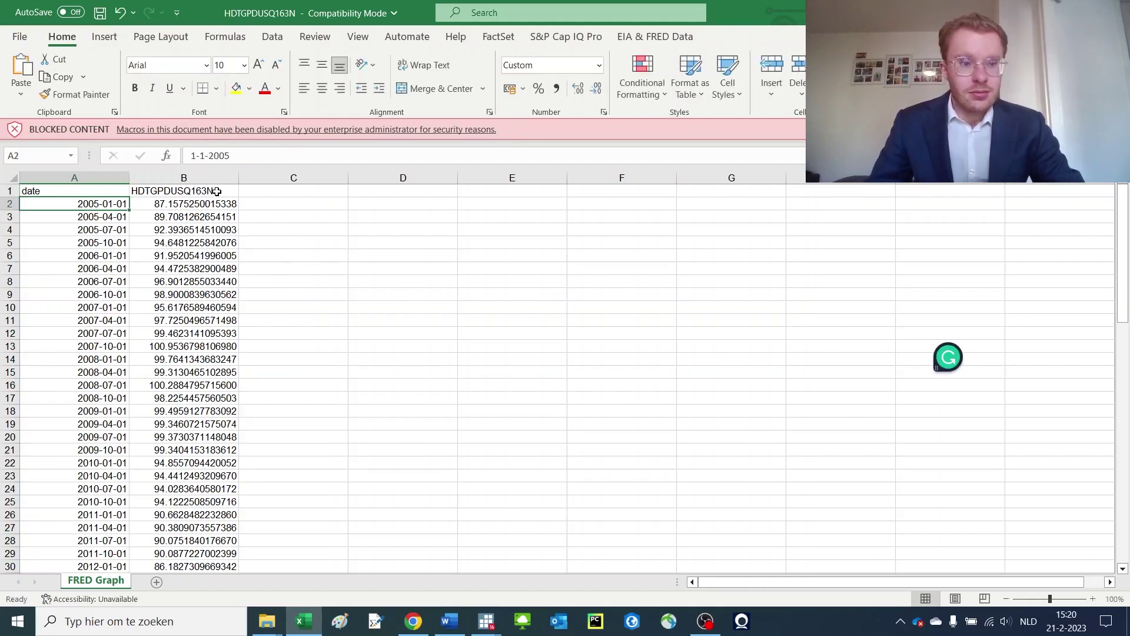
left_click(218, 190)
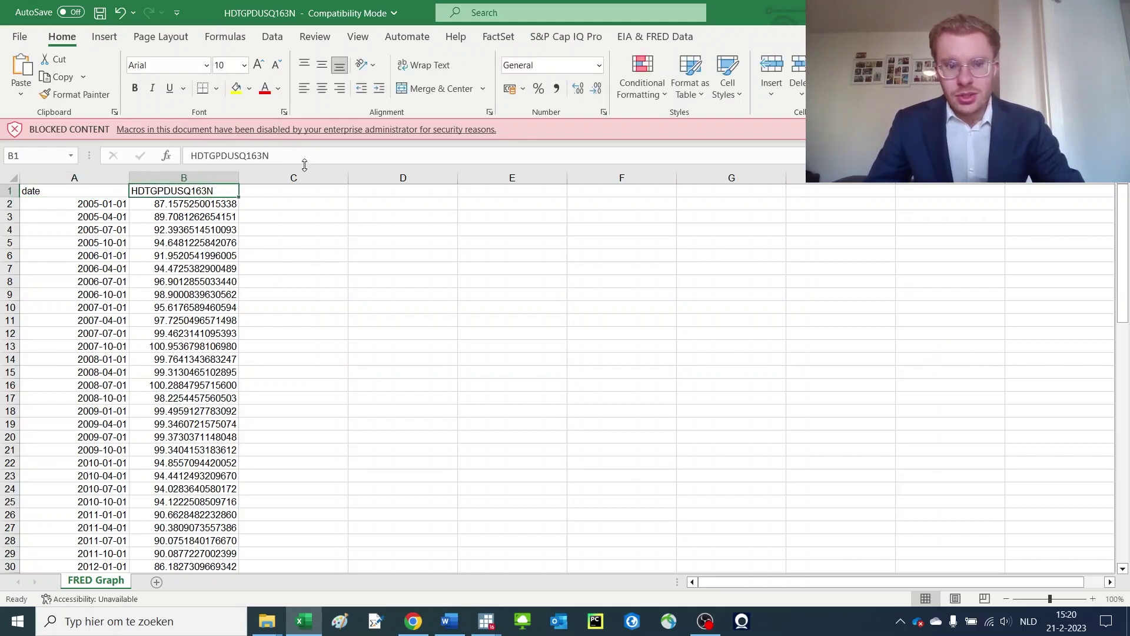
double_click(255, 146)
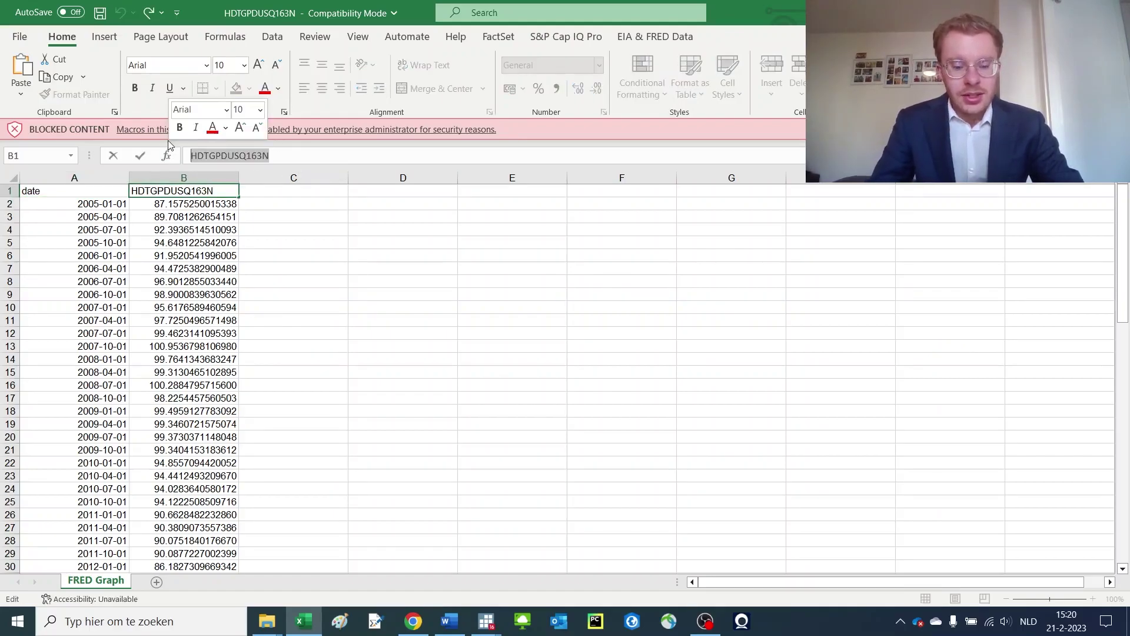
type("debt")
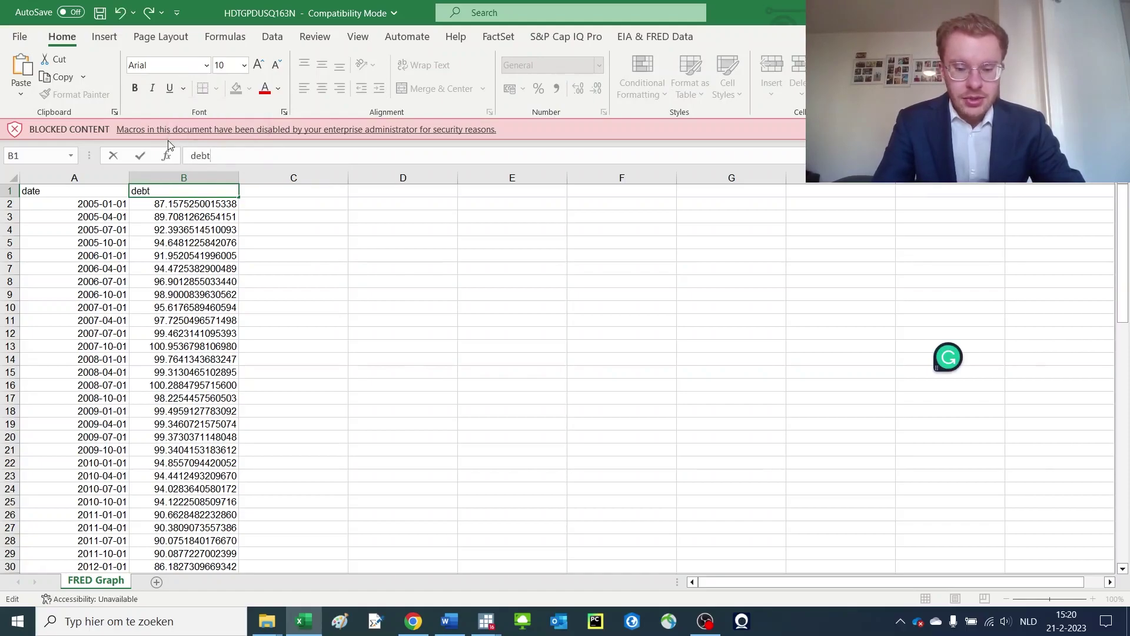
type("_gdp_hh")
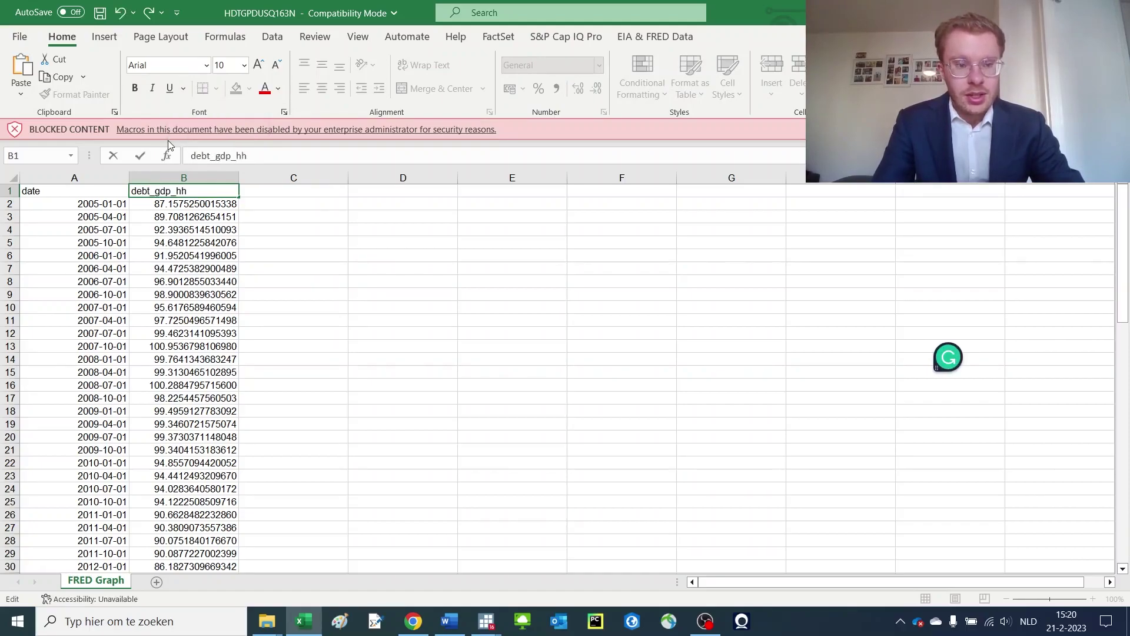
key("Return")
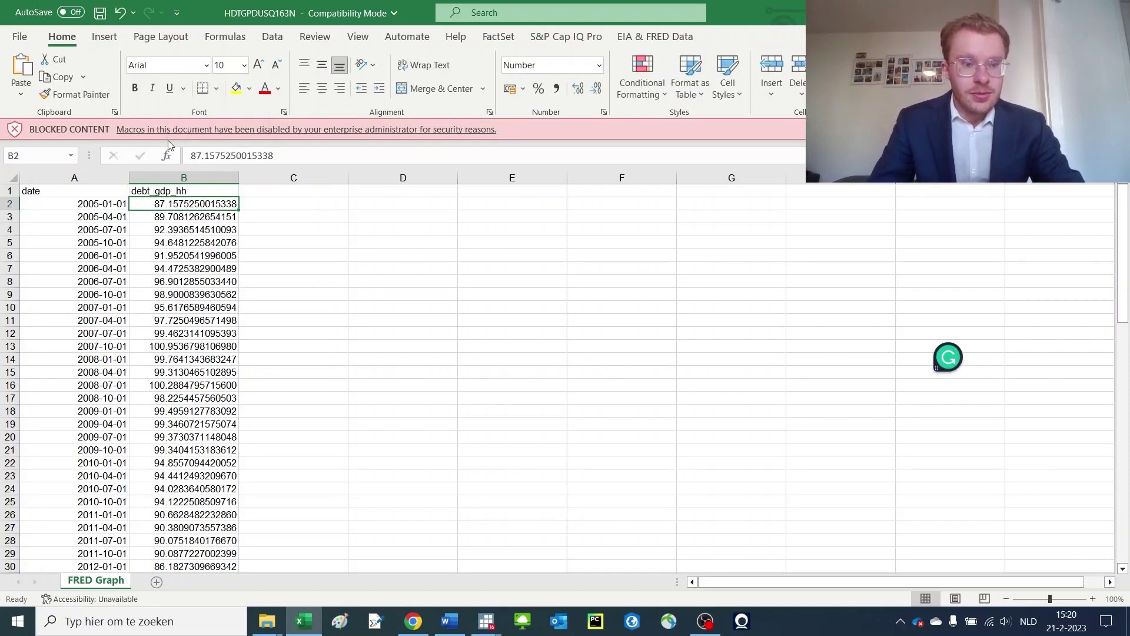
left_click(291, 215)
left_click_drag(281, 193, 979, 549)
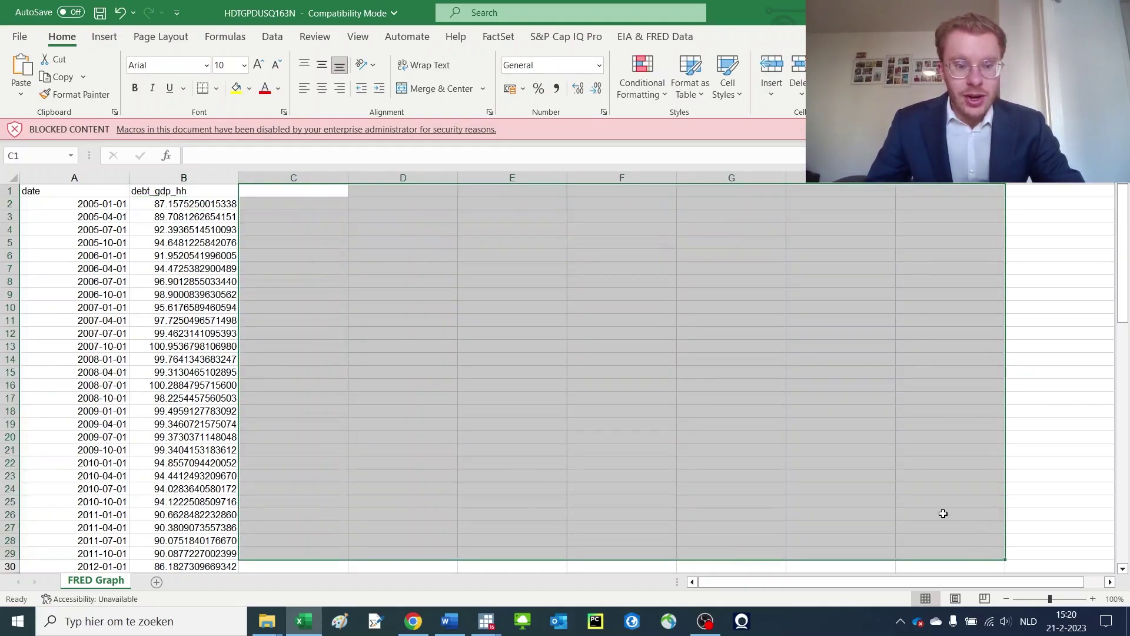
left_click(329, 189)
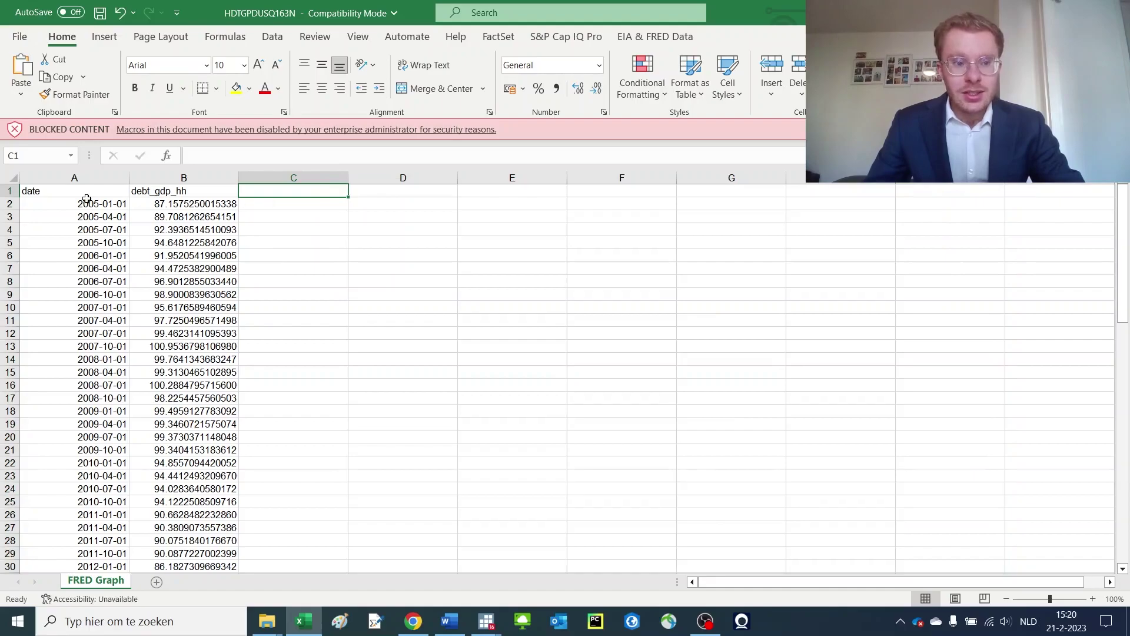
left_click_drag(79, 191, 150, 221)
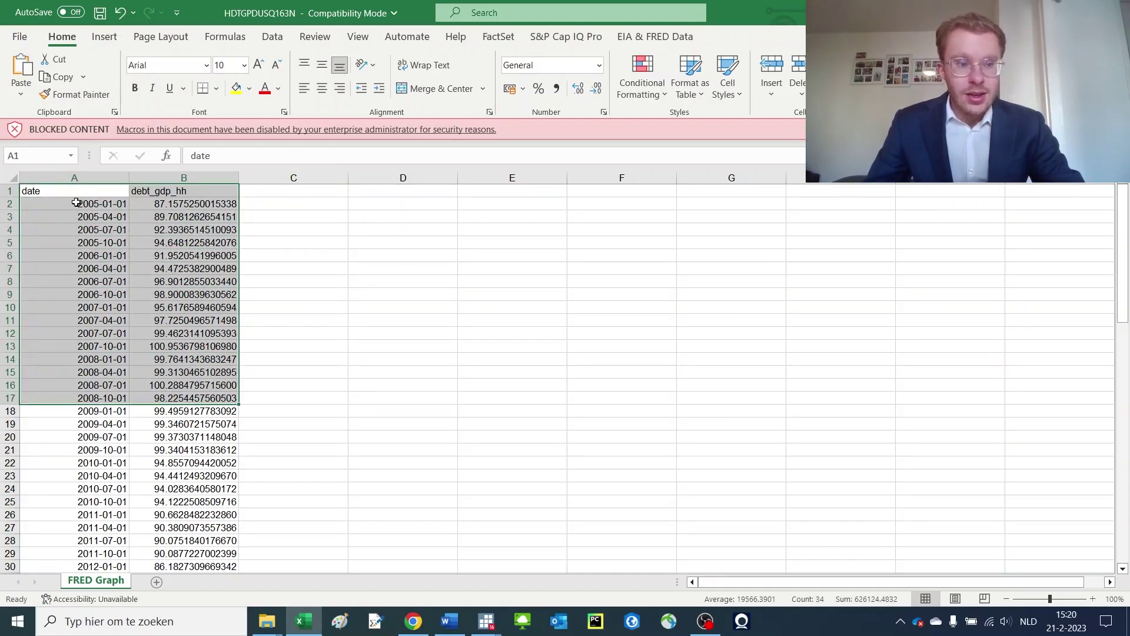
left_click(100, 236)
left_click_drag(71, 192, 205, 192)
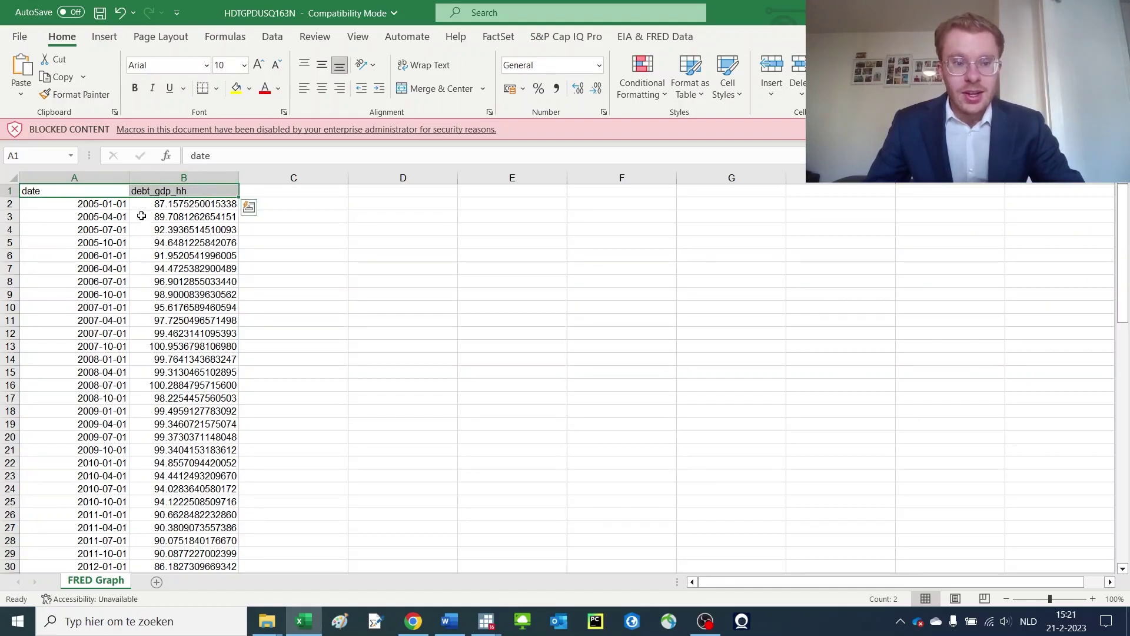
left_click(73, 190)
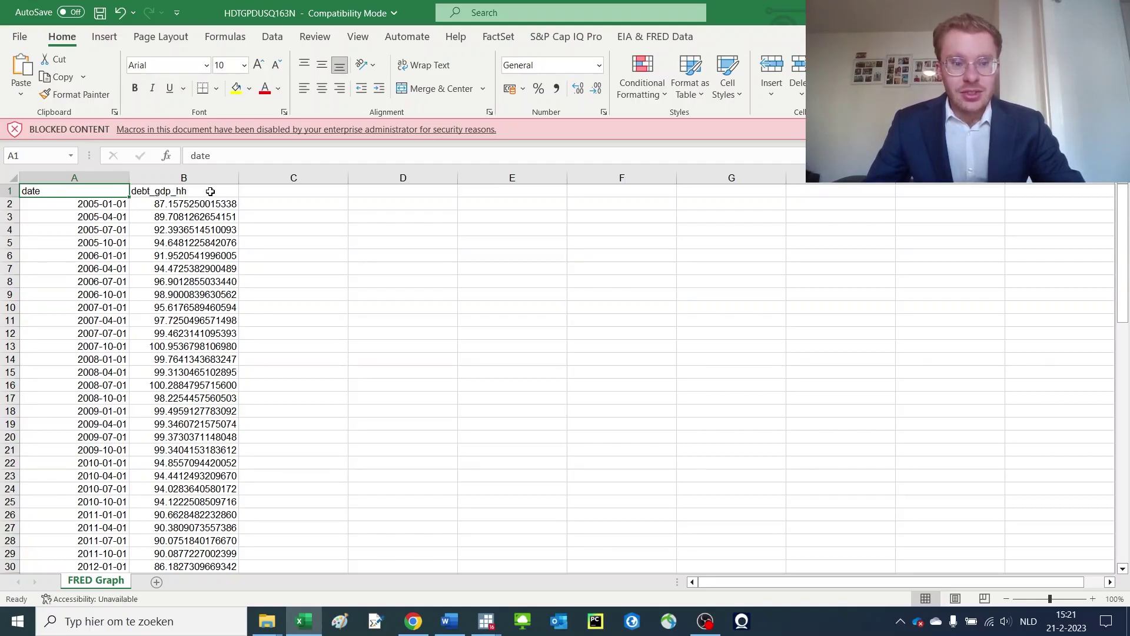
left_click(212, 190)
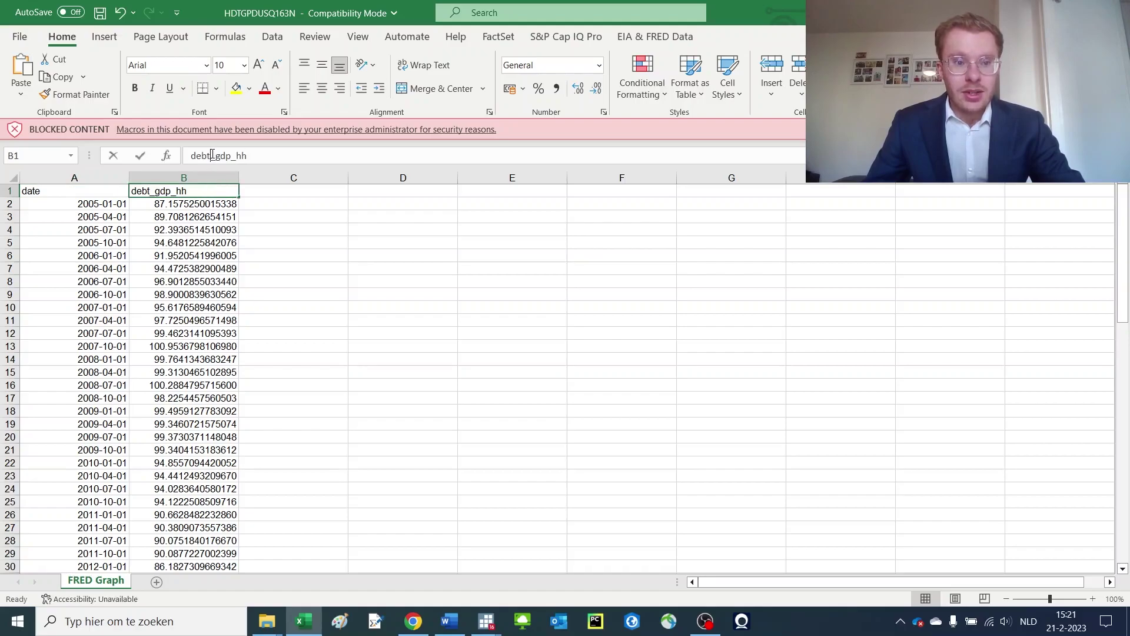
left_click(231, 154)
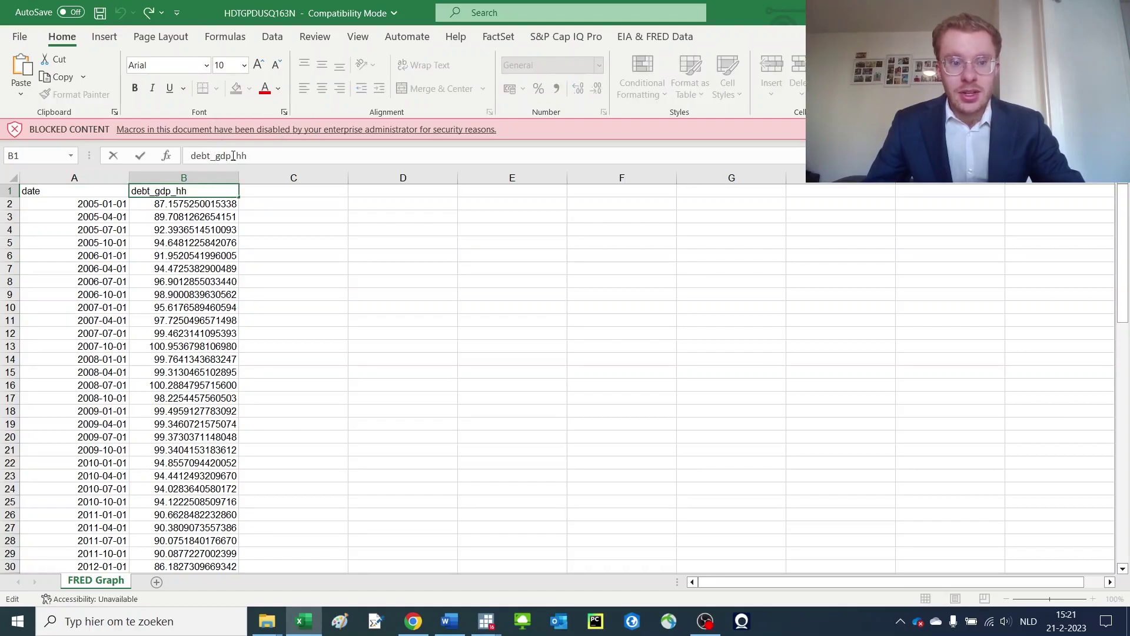
left_click(222, 219)
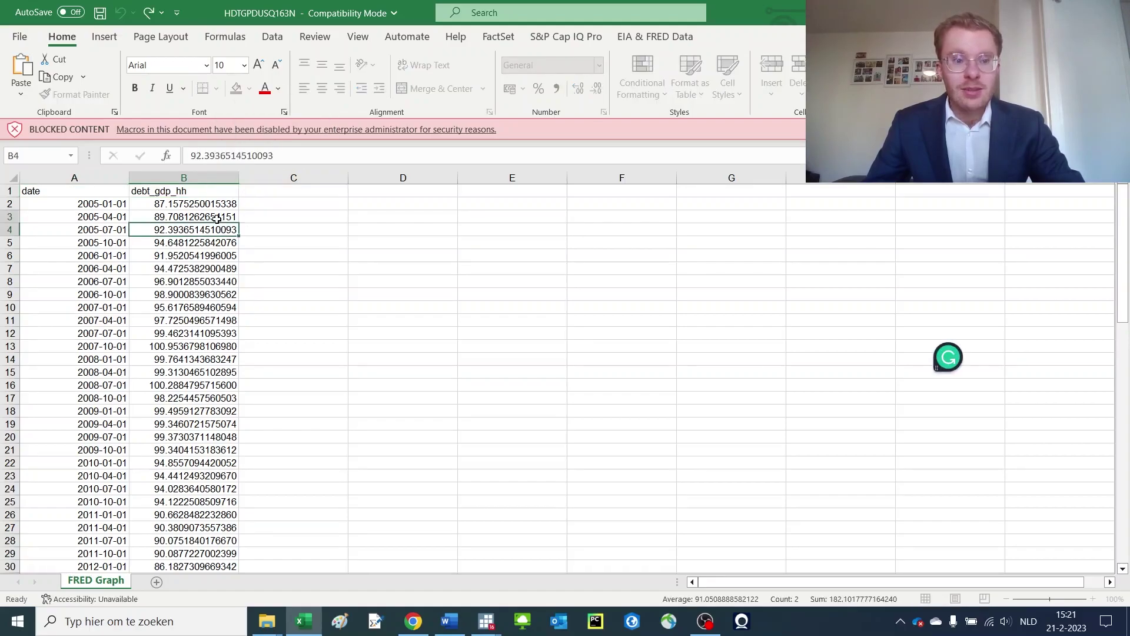
left_click(267, 205)
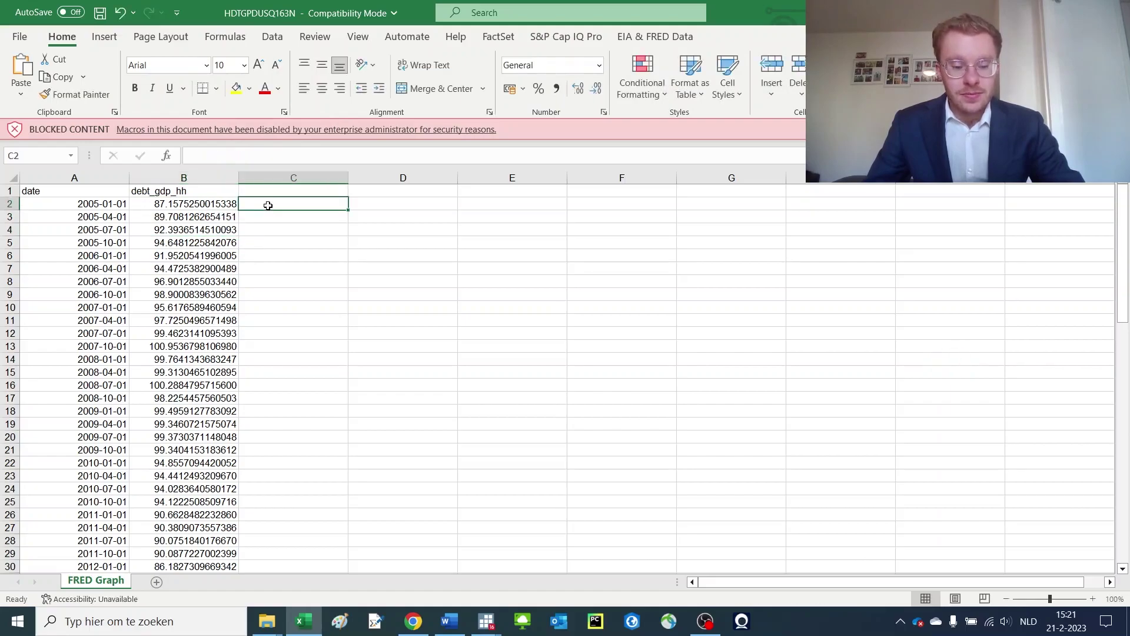